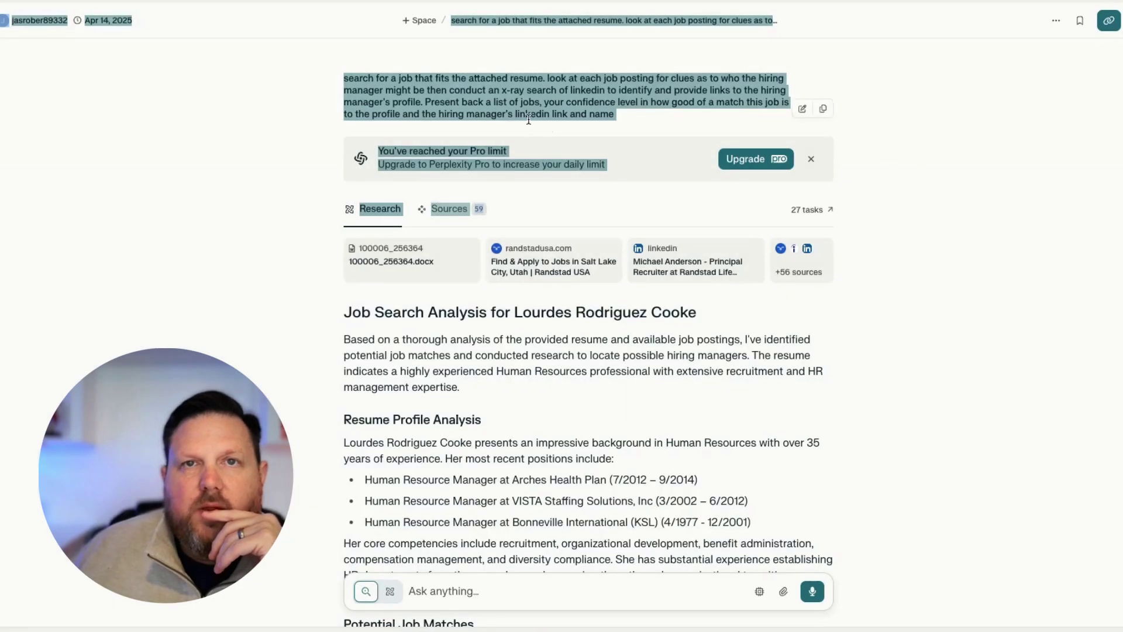
# Clear the selection on the resume job-search query in the Job Search Analysis thread
pyautogui.click(528, 119)
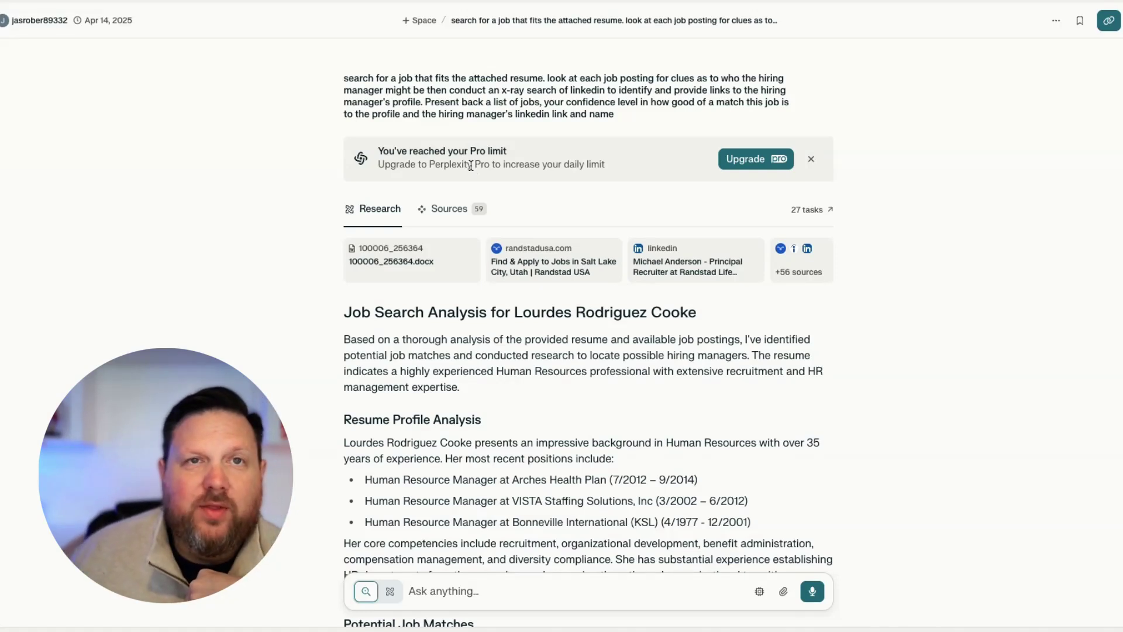
pyautogui.scroll(-3, 464, 160)
pyautogui.scroll(3, 464, 160)
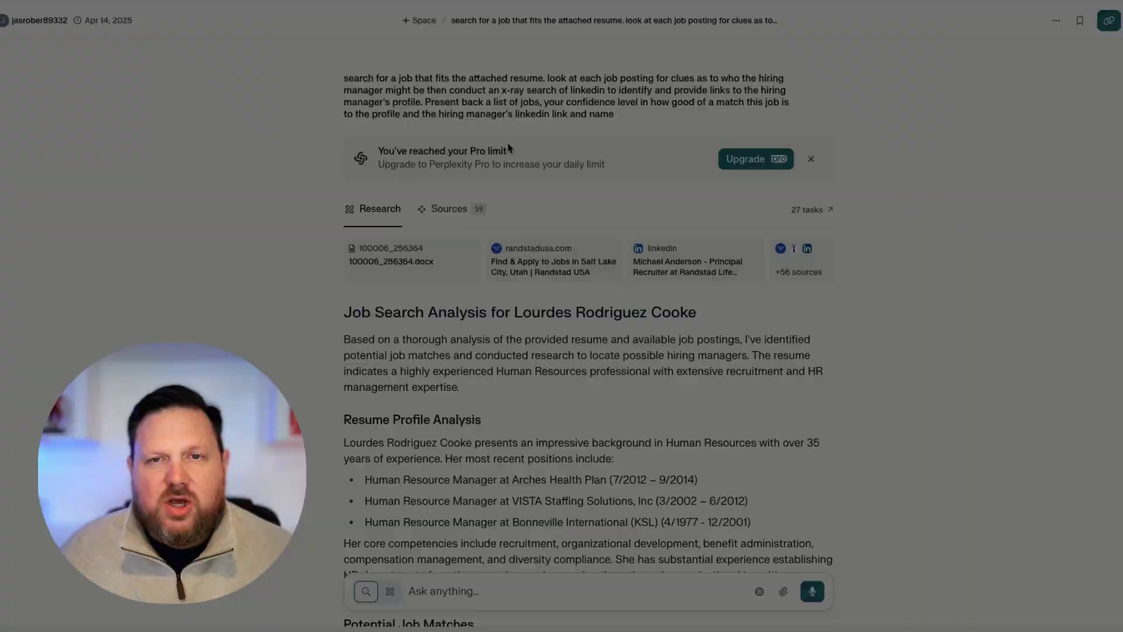
pyautogui.scroll(-2, 507, 154)
# Scroll to the Senior Recruiter (85%) and Branch Recruiter (70%) matches and preview their citation sources
pyautogui.scroll(-4, 506, 154)
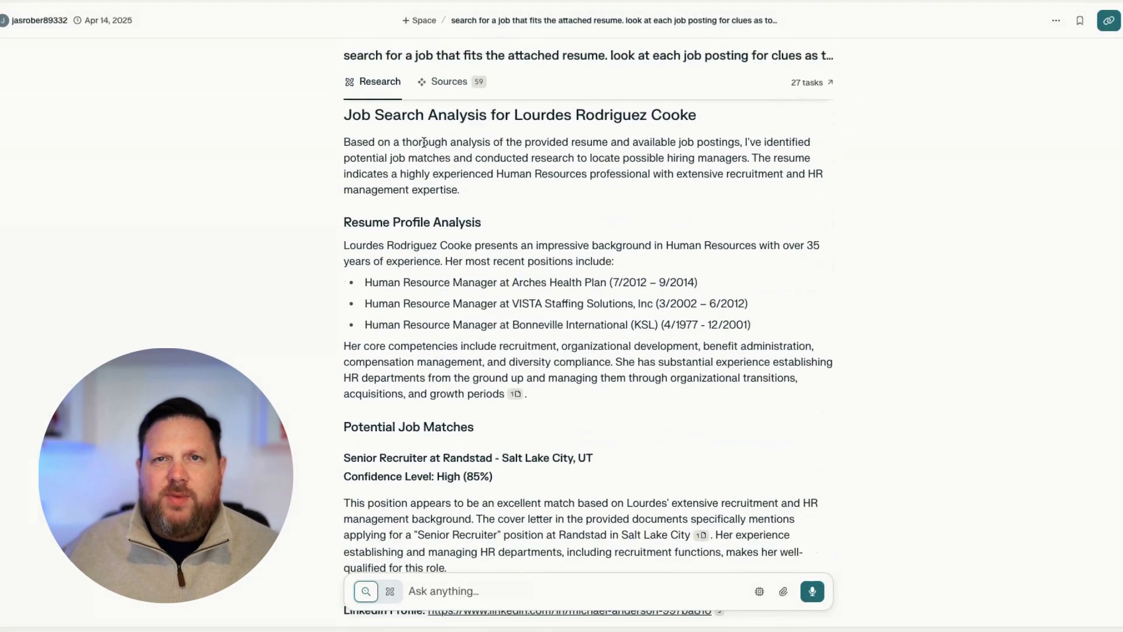
pyautogui.scroll(-1, 424, 142)
pyautogui.scroll(1, 476, 142)
pyautogui.scroll(-2, 476, 142)
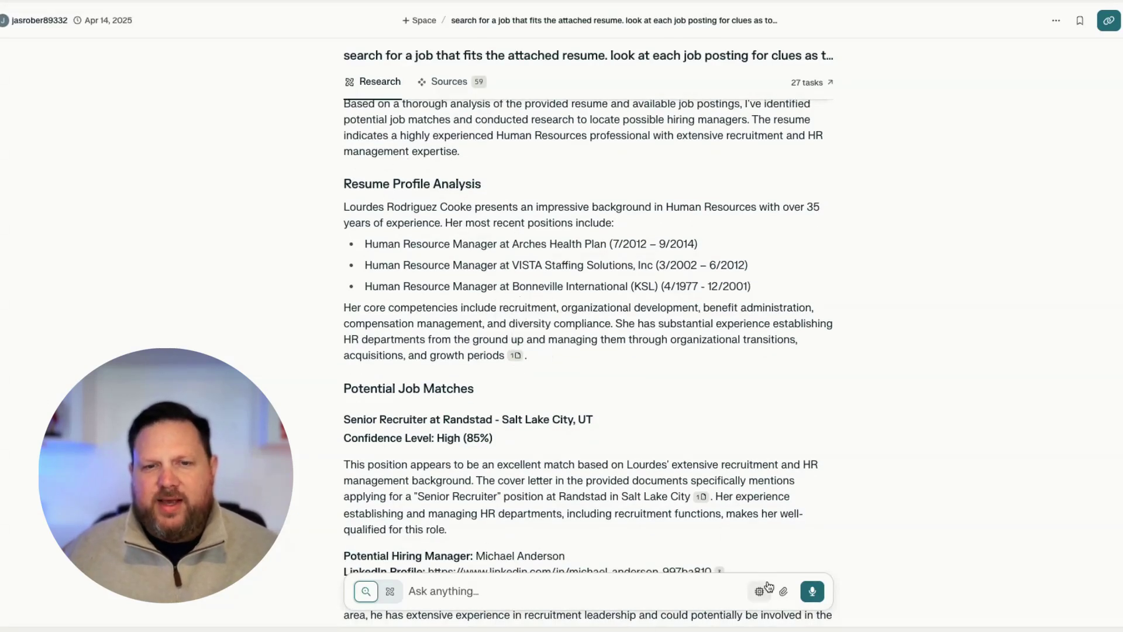
pyautogui.scroll(-2, 392, 237)
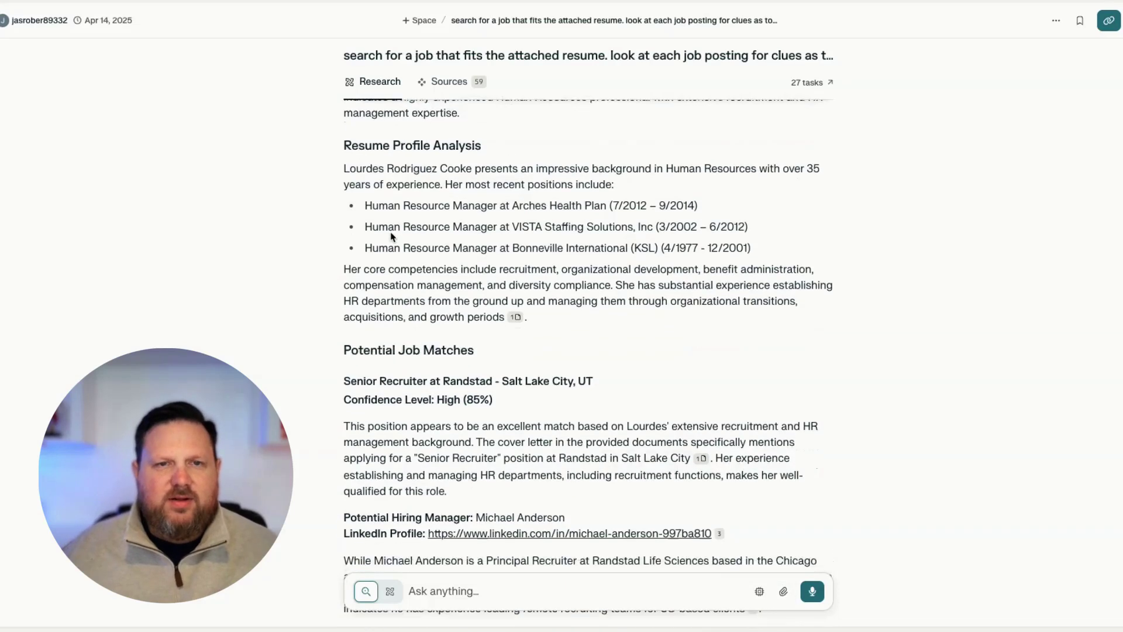
pyautogui.scroll(-3, 392, 237)
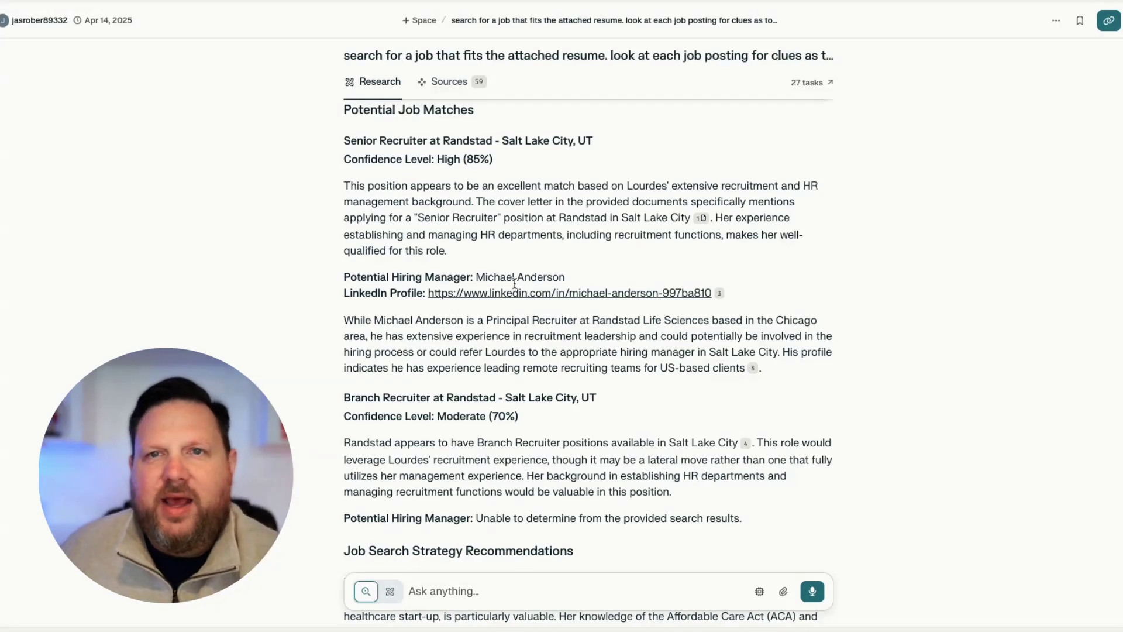
pyautogui.moveTo(703, 220)
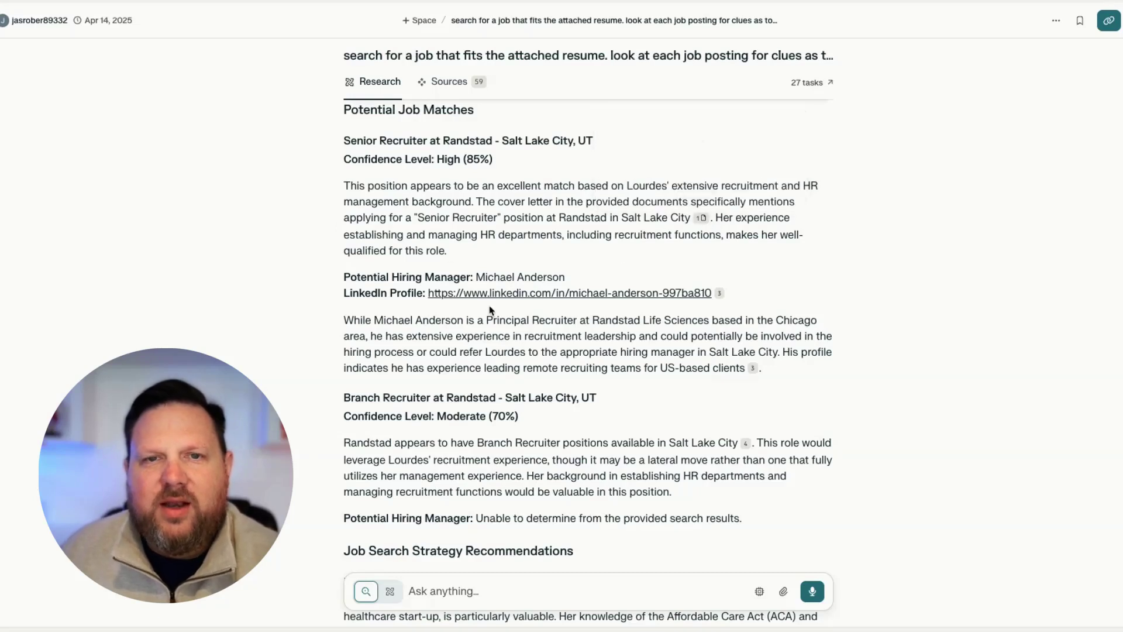
pyautogui.moveTo(720, 295)
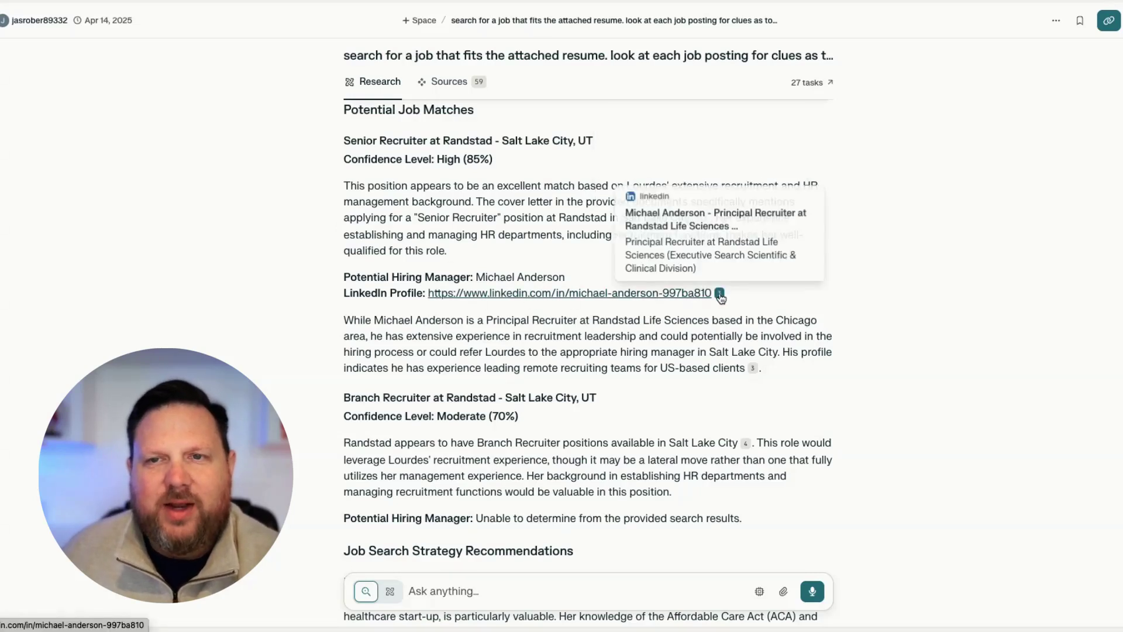
pyautogui.click(499, 294)
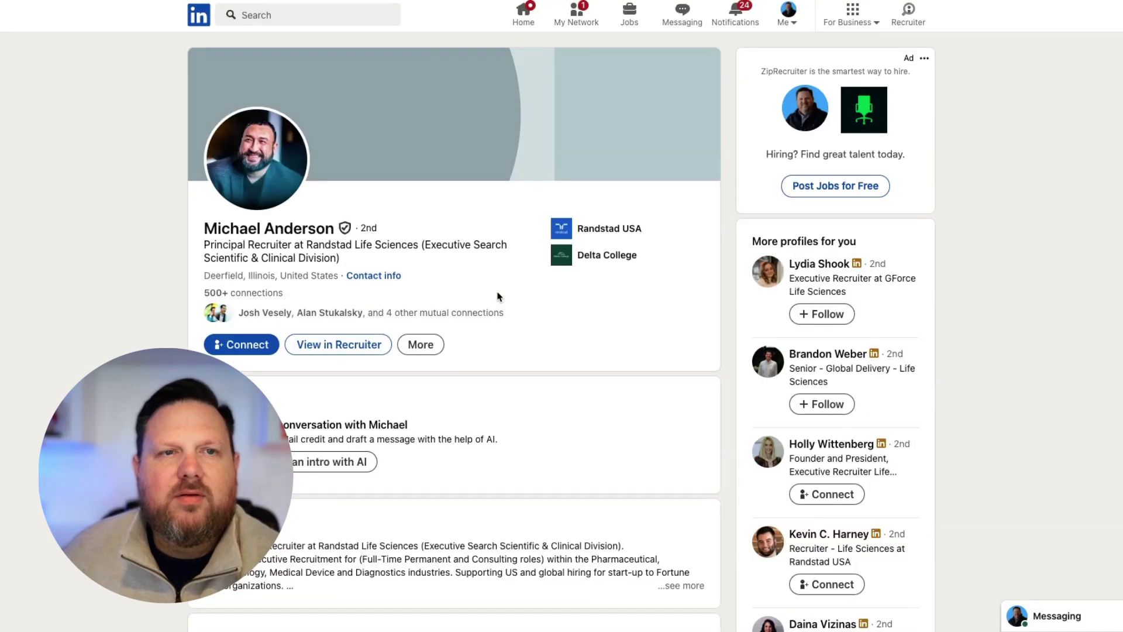
pyautogui.scroll(-1, 497, 294)
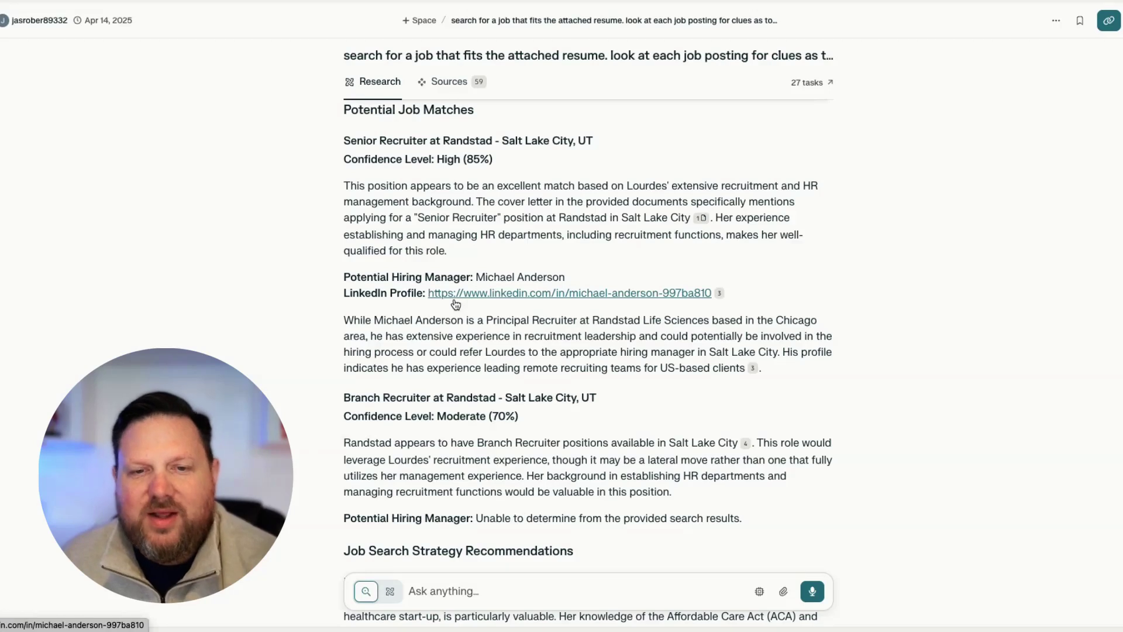
pyautogui.scroll(-2, 455, 304)
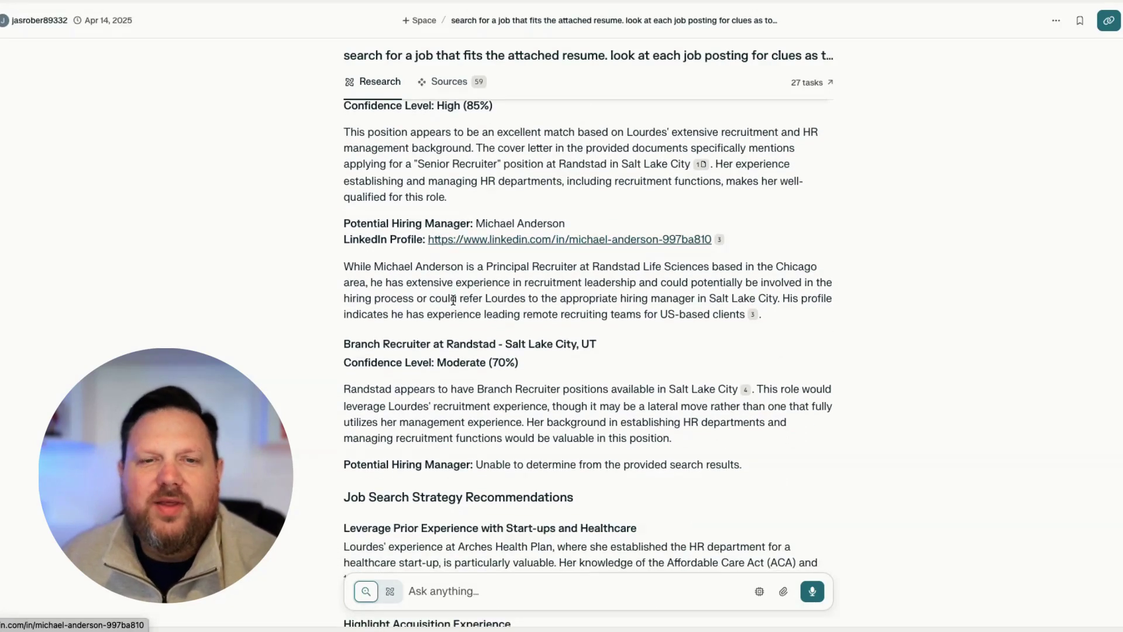
pyautogui.scroll(-2, 453, 300)
pyautogui.scroll(-6, 453, 300)
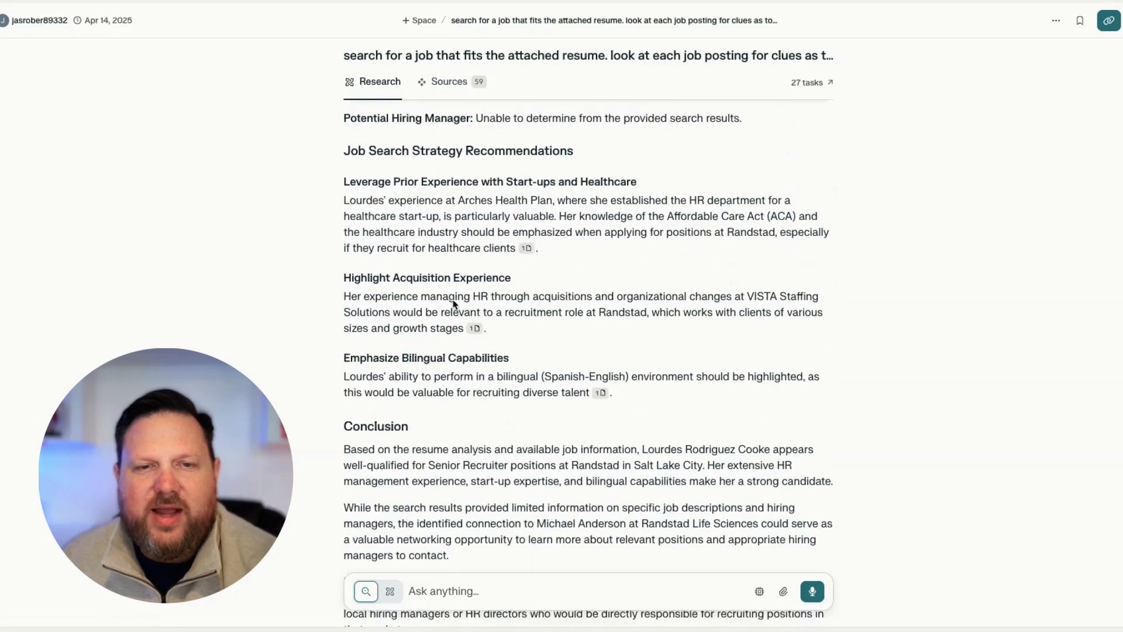
pyautogui.scroll(-4, 454, 303)
pyautogui.scroll(7, 453, 300)
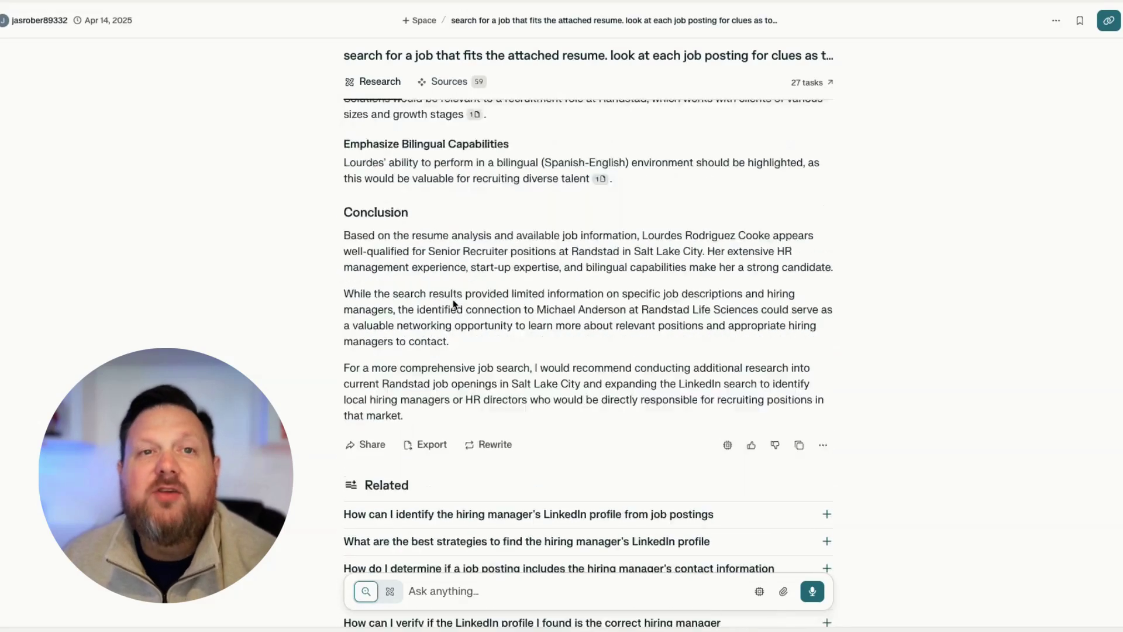
pyautogui.scroll(3, 454, 300)
pyautogui.scroll(-3, 454, 301)
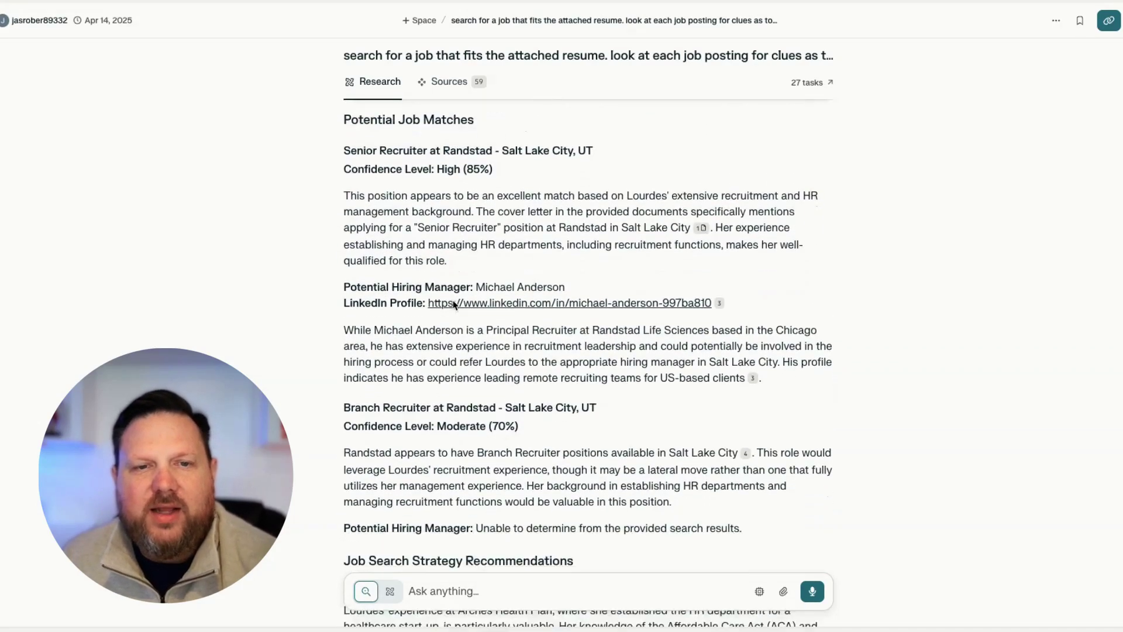
pyautogui.scroll(-2, 454, 303)
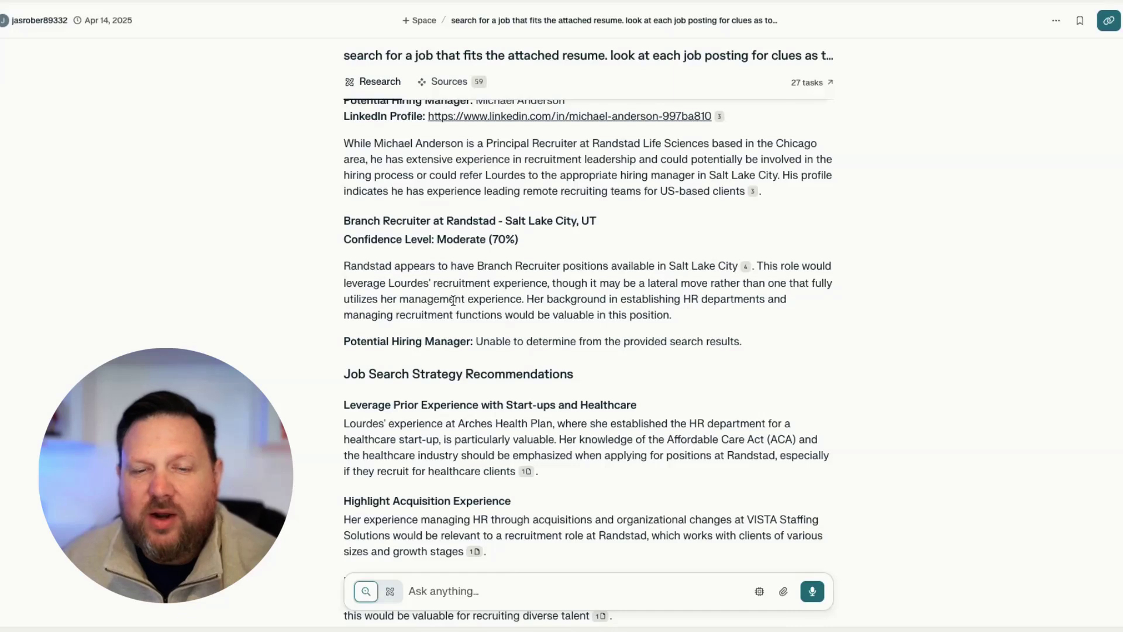
pyautogui.scroll(-4, 453, 300)
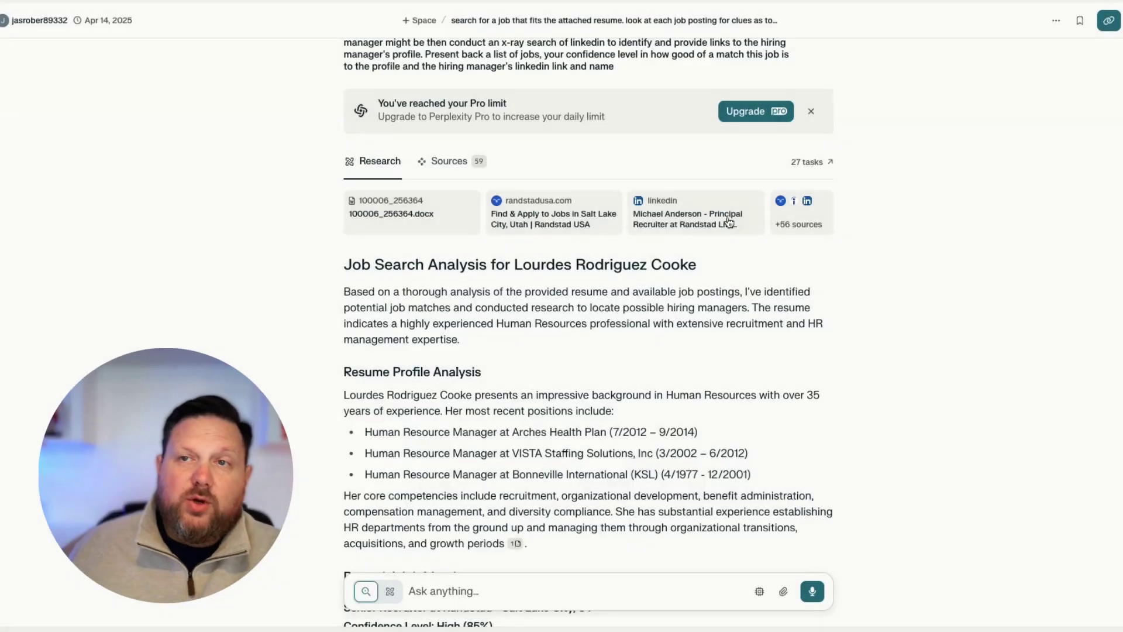
pyautogui.scroll(-1, 812, 161)
# Show the 27-task research log and preview the Randstad recruiters' LinkedIn profile sources
pyautogui.click(809, 169)
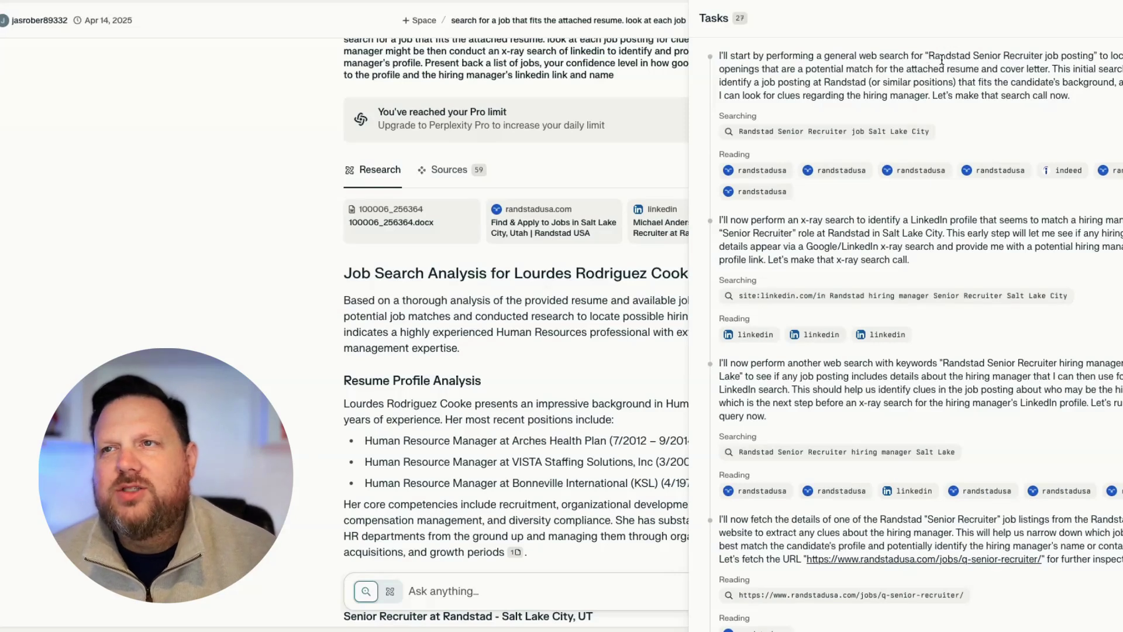
pyautogui.scroll(-3, 948, 68)
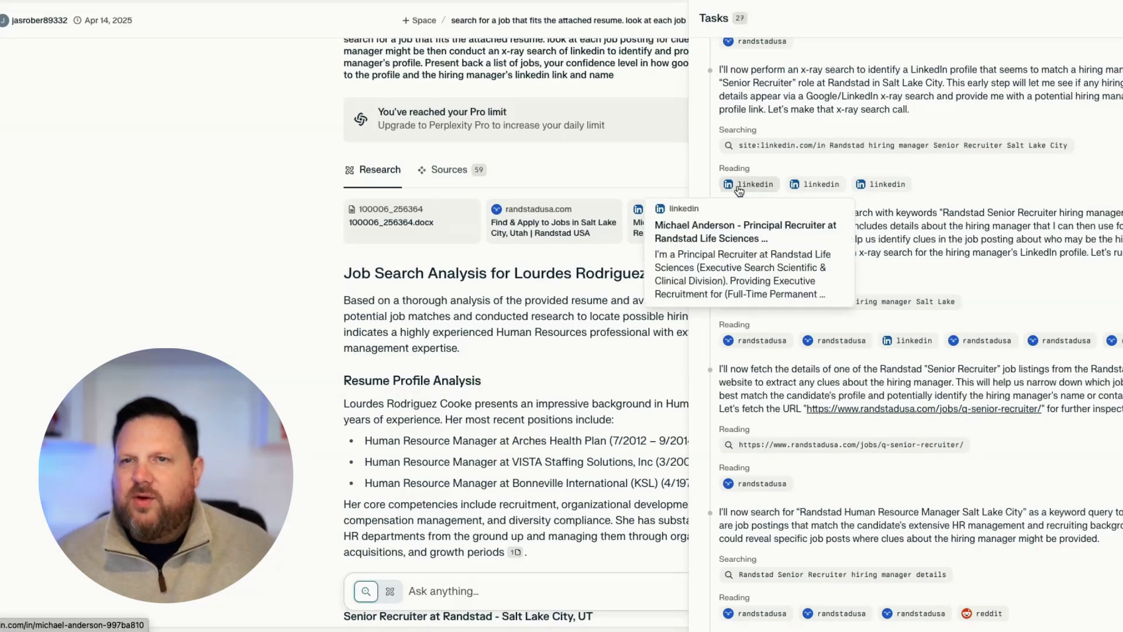
pyautogui.moveTo(810, 191)
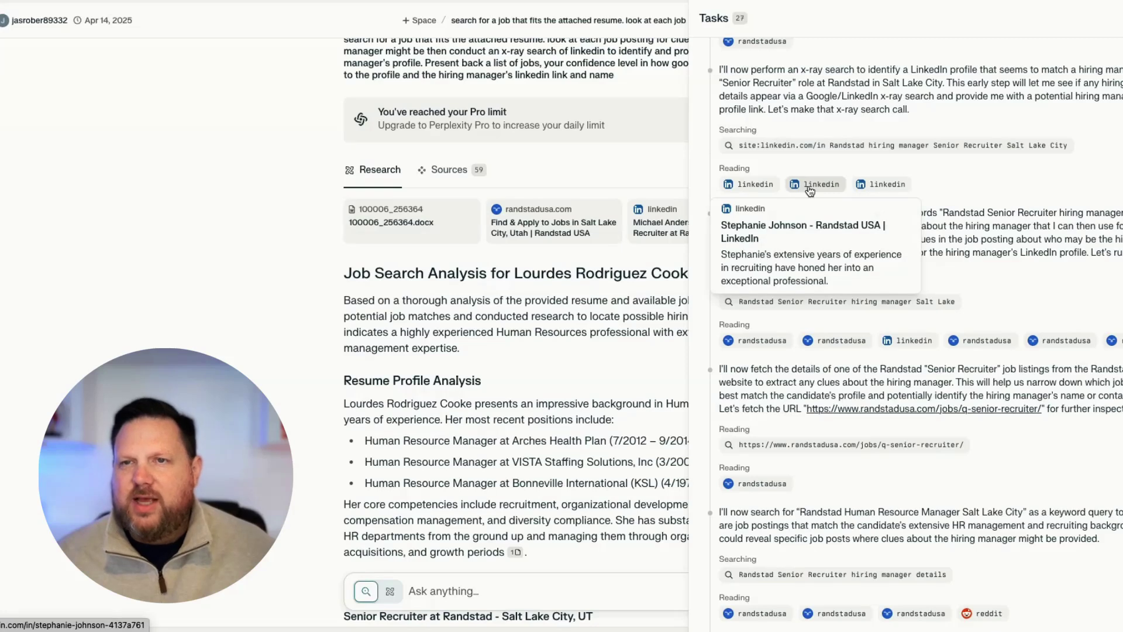
pyautogui.moveTo(871, 188)
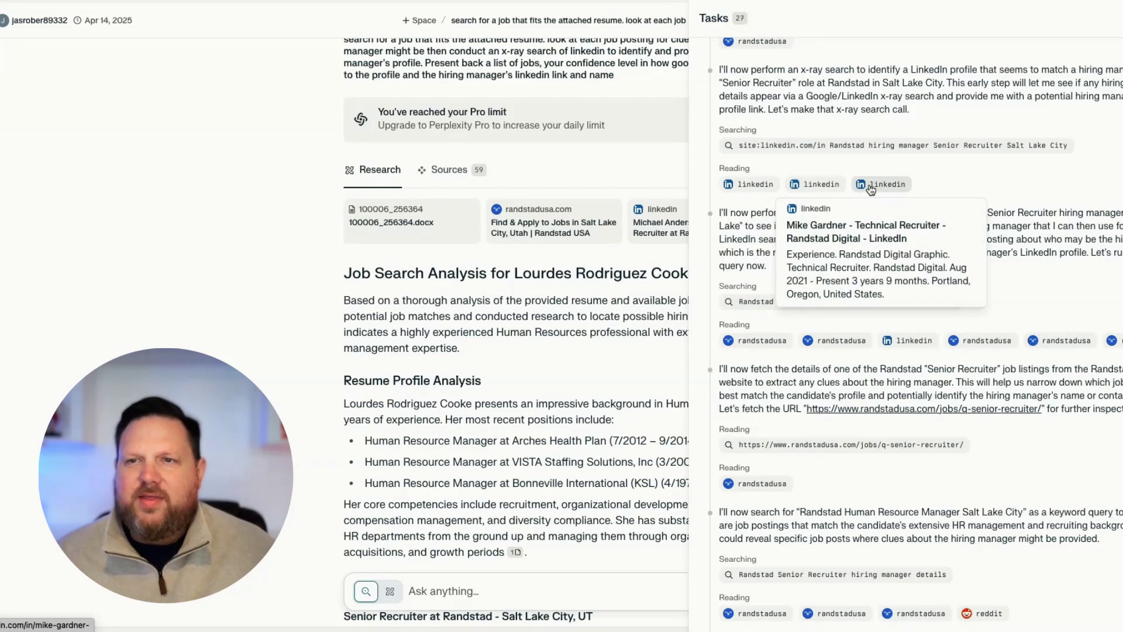
pyautogui.moveTo(743, 184)
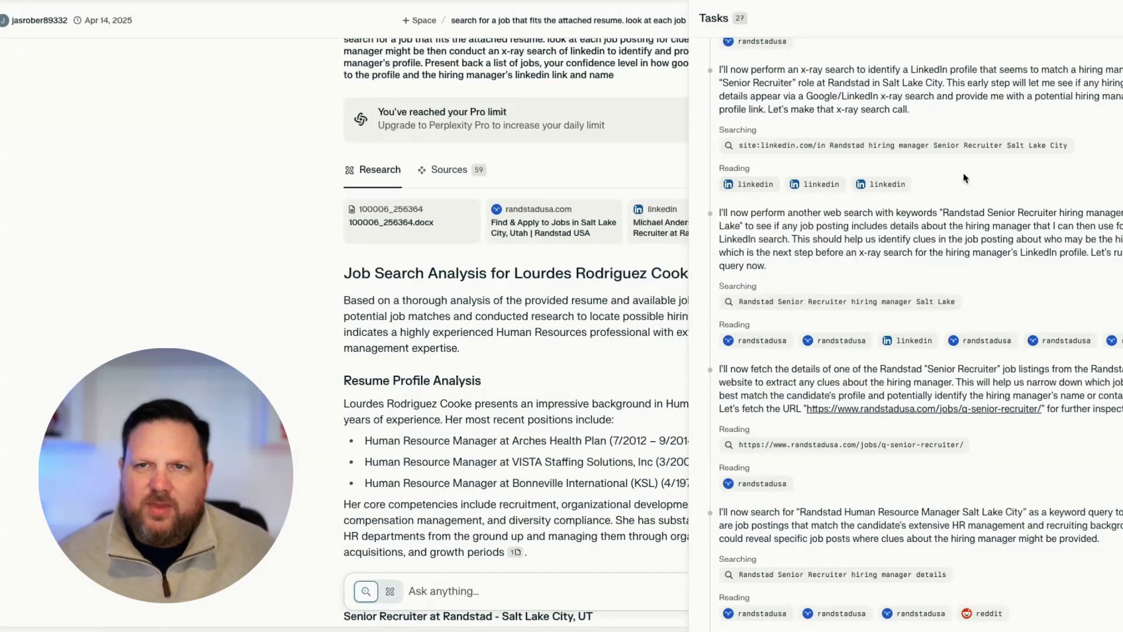
pyautogui.scroll(-3, 964, 177)
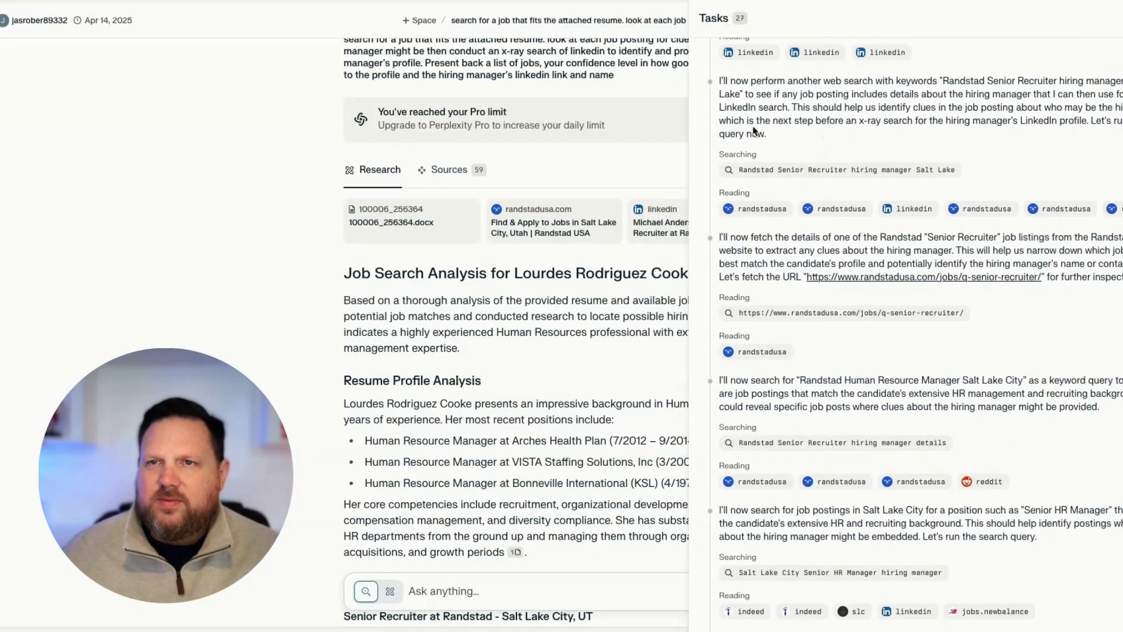
pyautogui.scroll(-3, 740, 124)
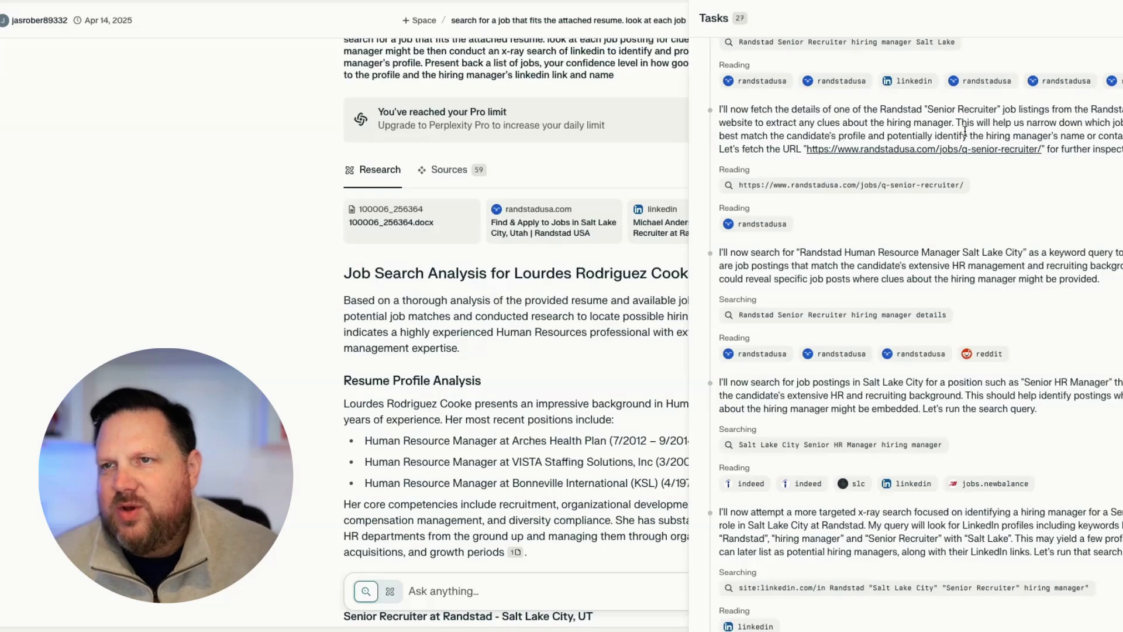
pyautogui.scroll(-2, 952, 162)
pyautogui.scroll(-3, 952, 162)
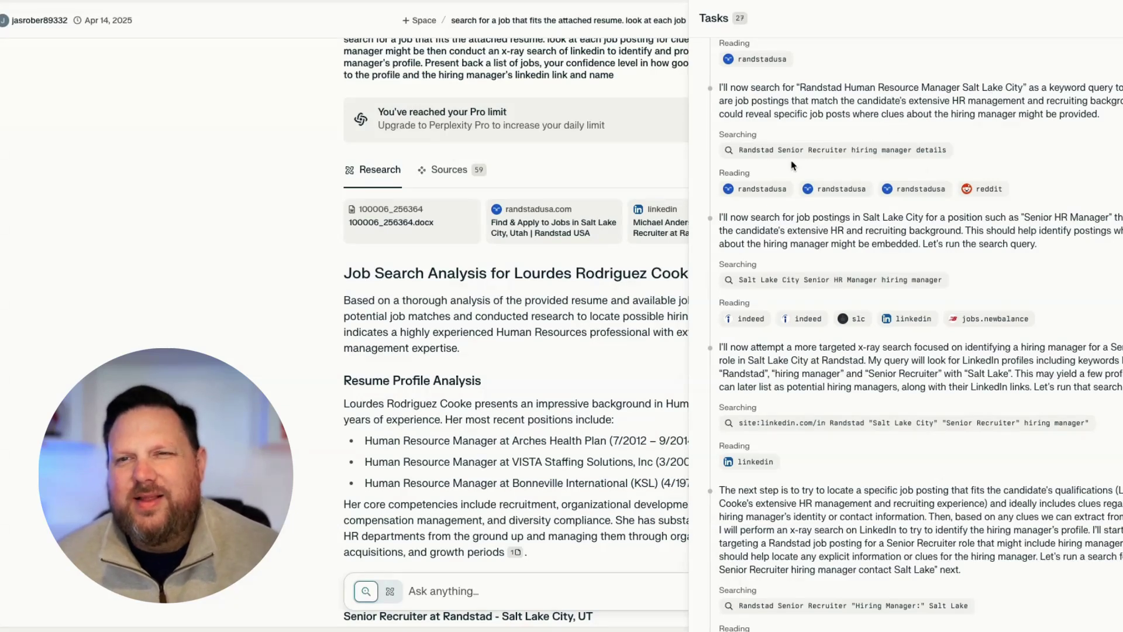
pyautogui.scroll(-3, 837, 153)
pyautogui.scroll(-5, 837, 154)
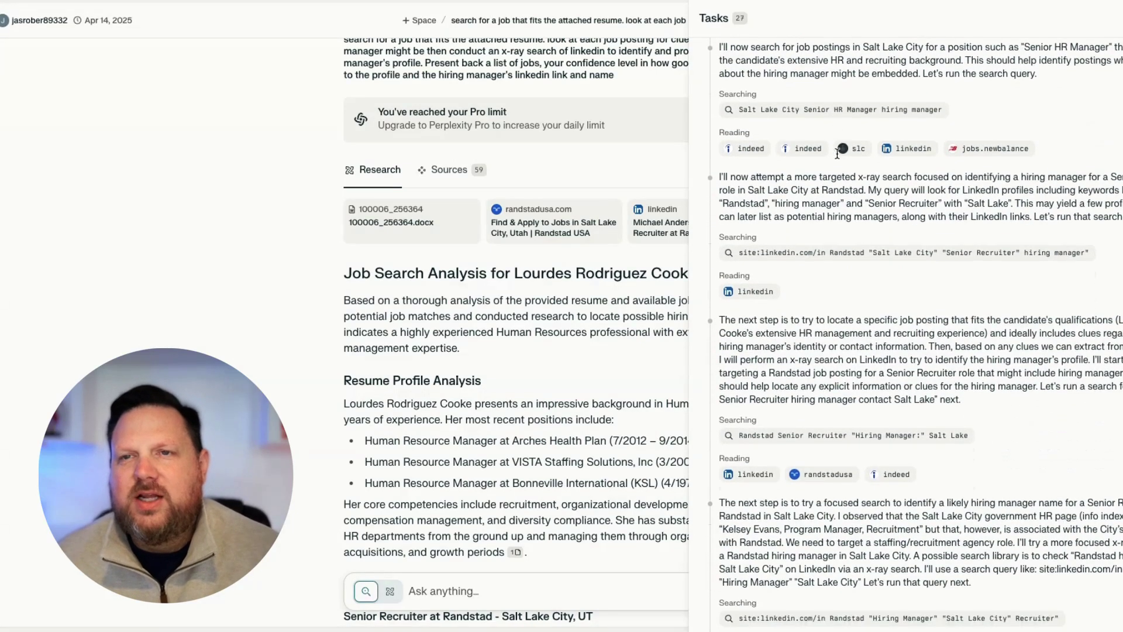
pyautogui.scroll(-5, 837, 156)
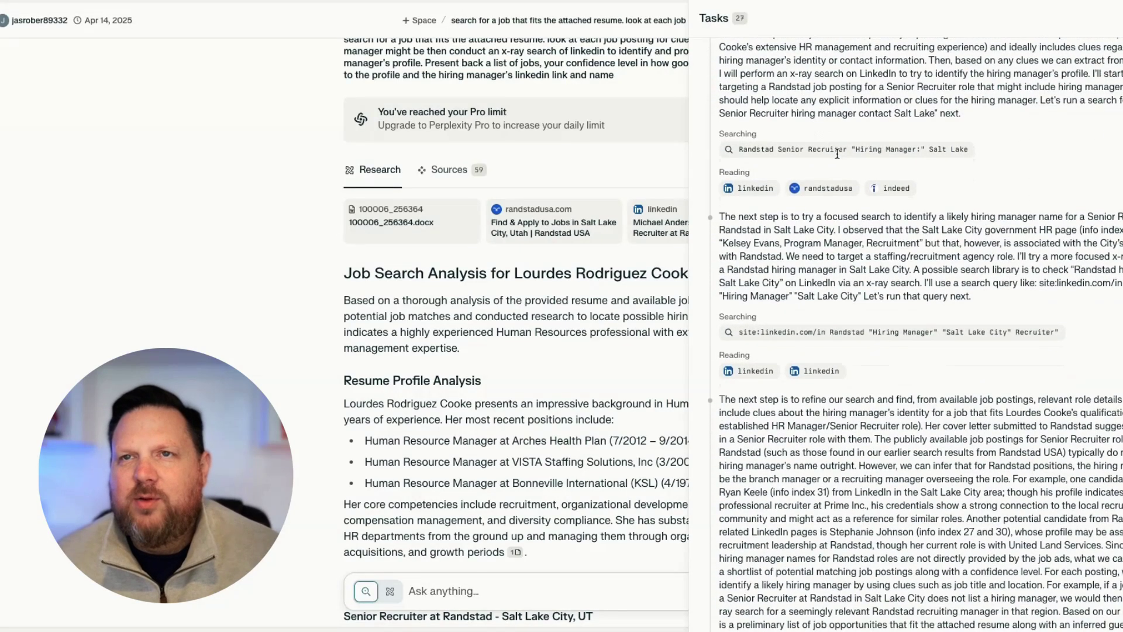
pyautogui.scroll(1, 837, 153)
pyautogui.scroll(-8, 828, 155)
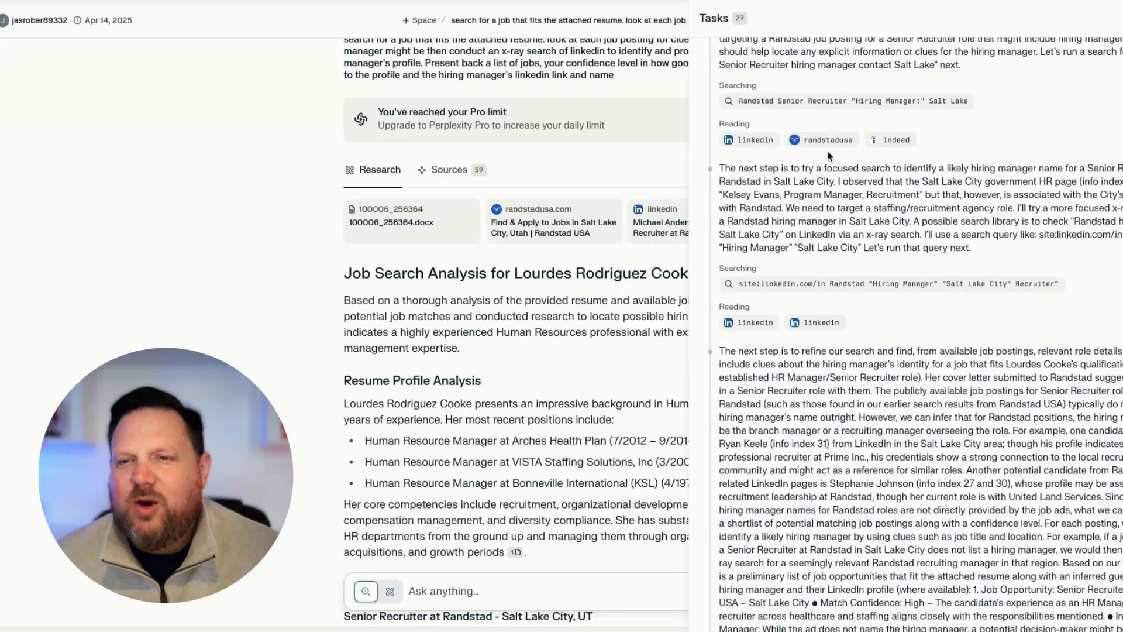
pyautogui.scroll(-12, 829, 156)
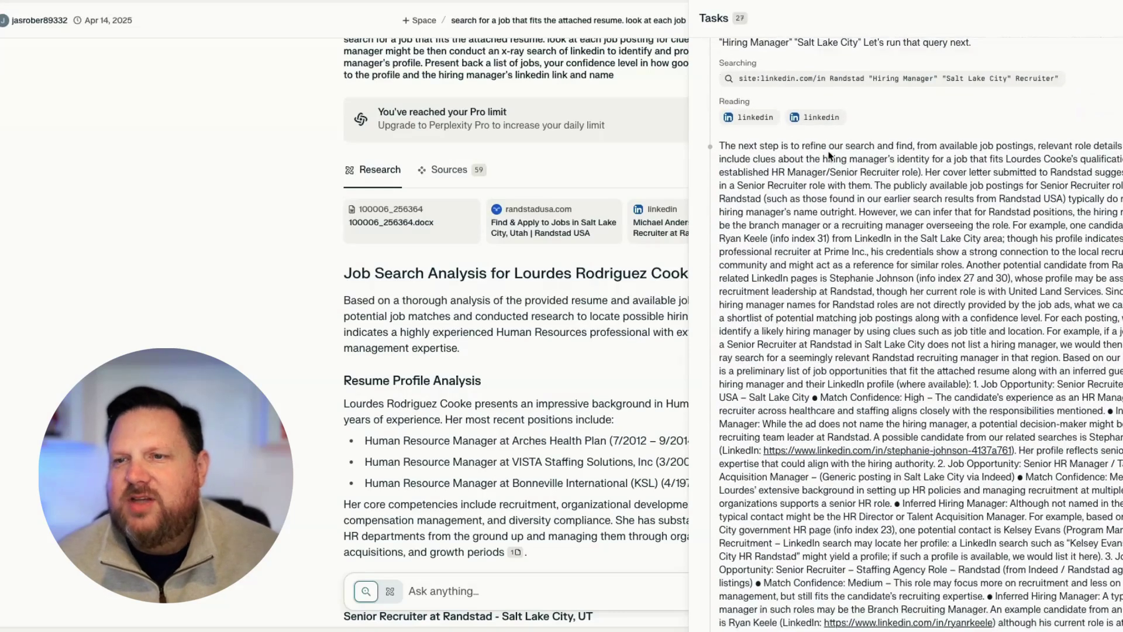
pyautogui.scroll(-2, 828, 151)
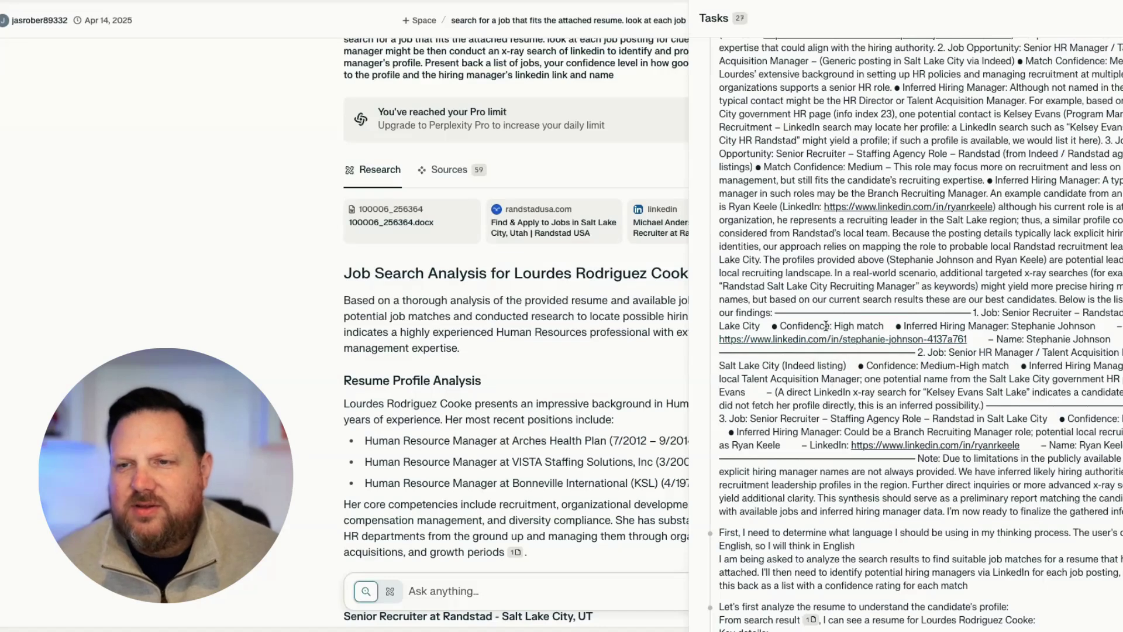
pyautogui.scroll(-12, 822, 315)
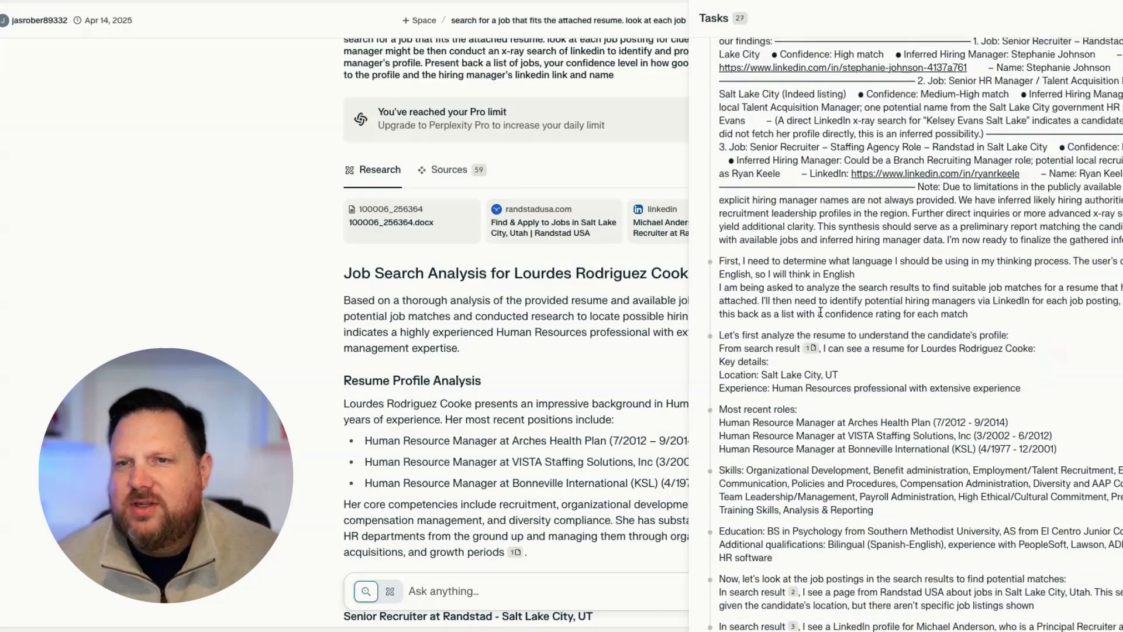
pyautogui.scroll(-2, 822, 316)
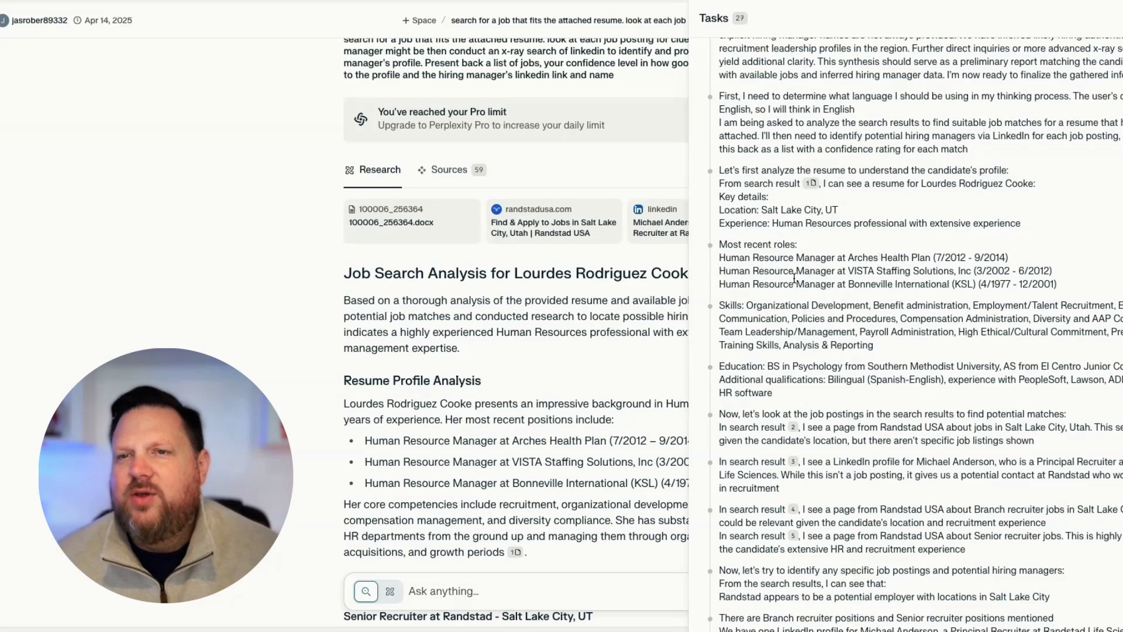
pyautogui.scroll(-14, 849, 270)
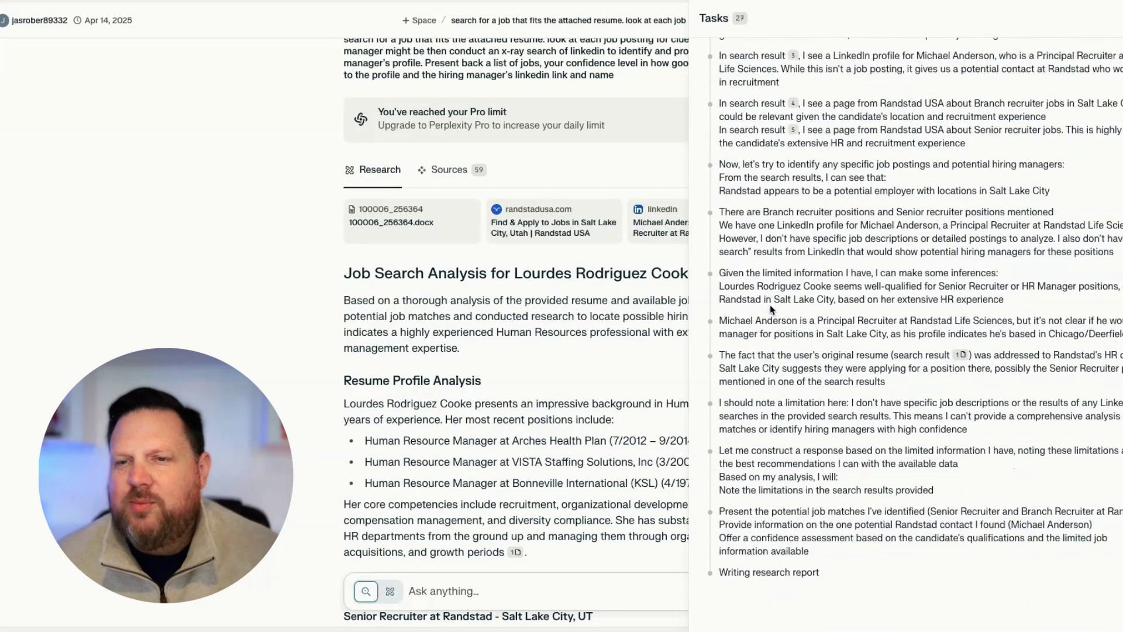
pyautogui.click(528, 434)
# Read through the full-width report's job matches and recommendations, then bring up its sources list
pyautogui.scroll(-4, 571, 413)
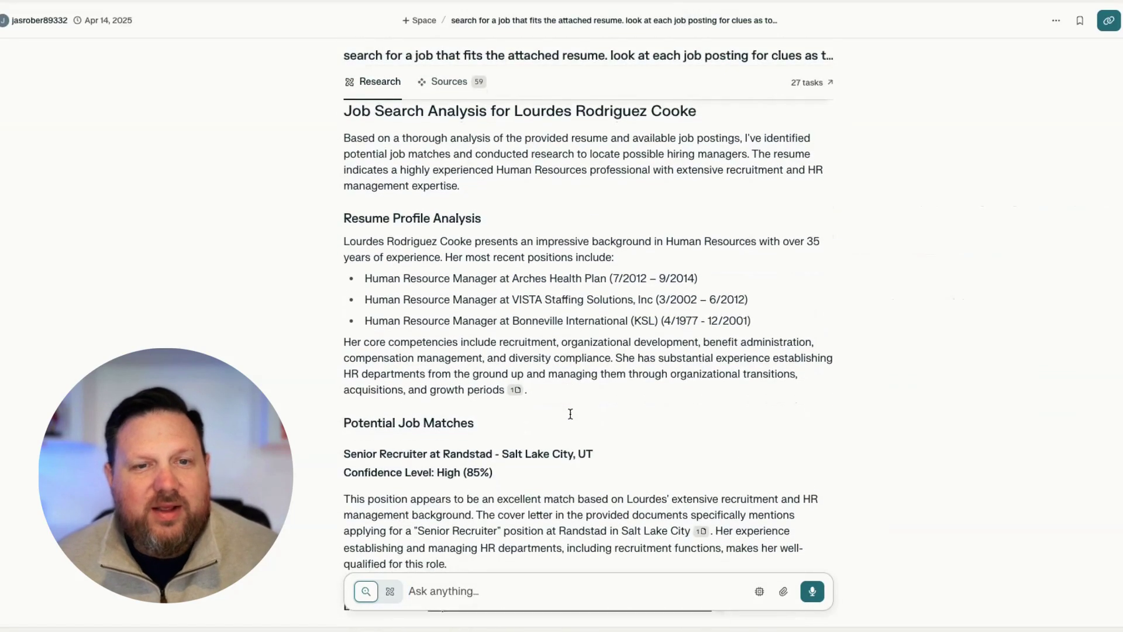
pyautogui.scroll(3, 572, 418)
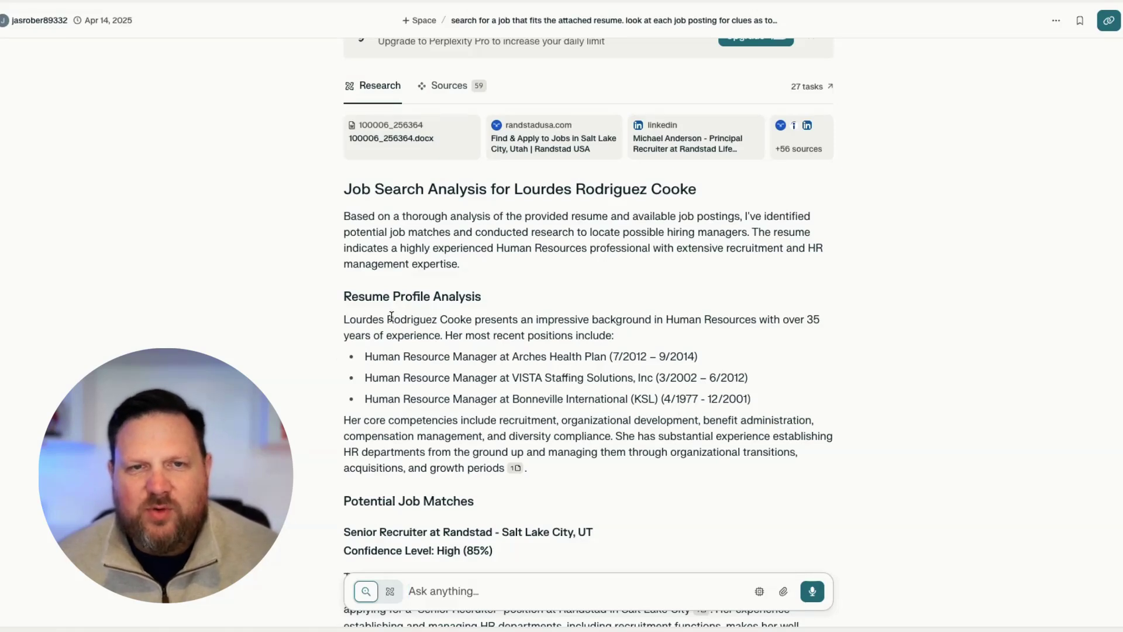
pyautogui.scroll(-5, 433, 393)
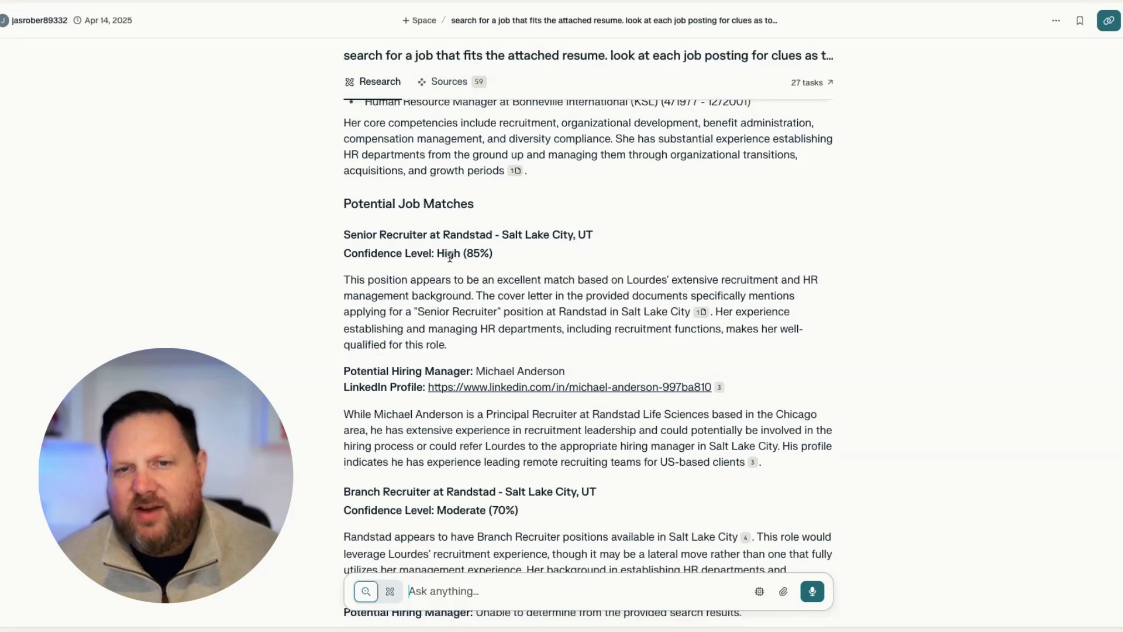
pyautogui.scroll(-4, 494, 273)
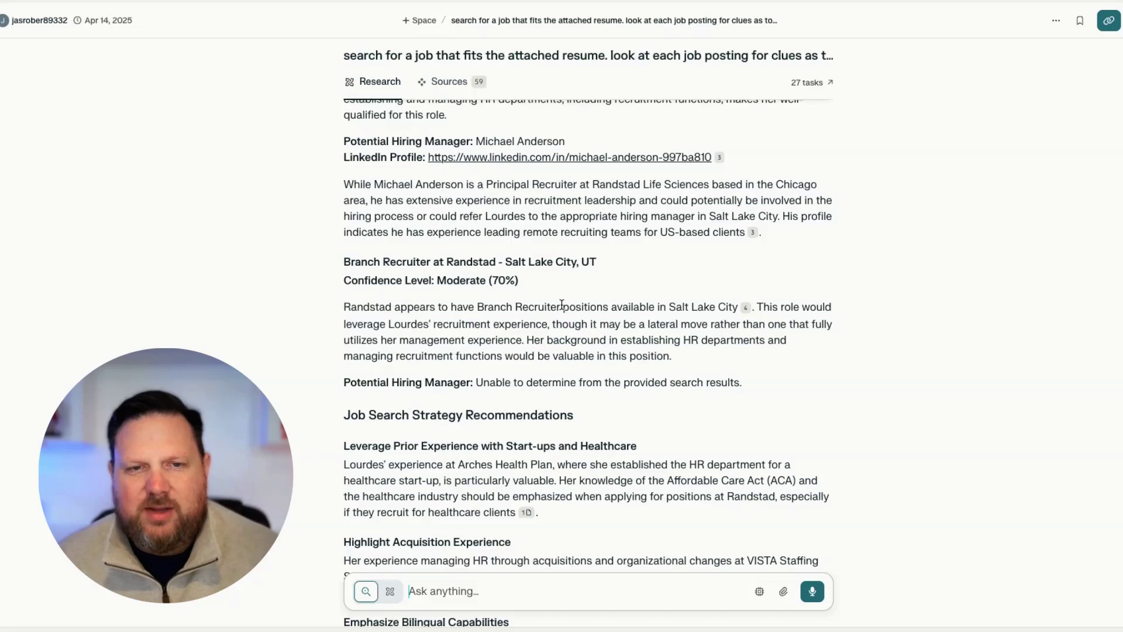
pyautogui.scroll(-3, 562, 304)
pyautogui.scroll(6, 562, 306)
pyautogui.scroll(2, 562, 307)
pyautogui.scroll(-1, 562, 308)
pyautogui.scroll(-4, 561, 307)
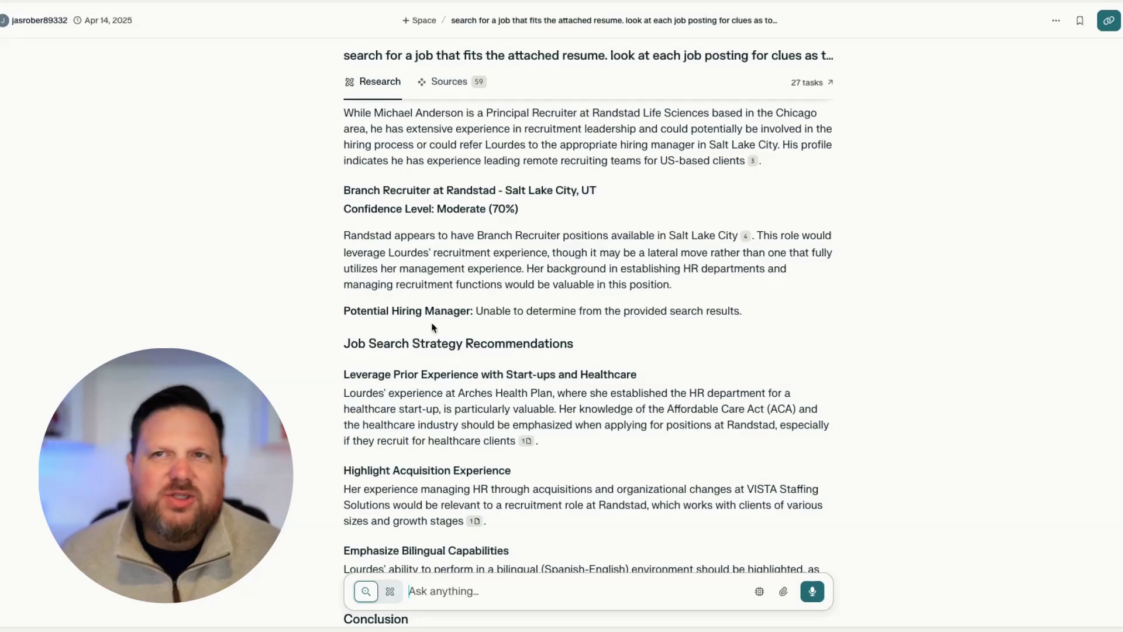
pyautogui.scroll(7, 706, 169)
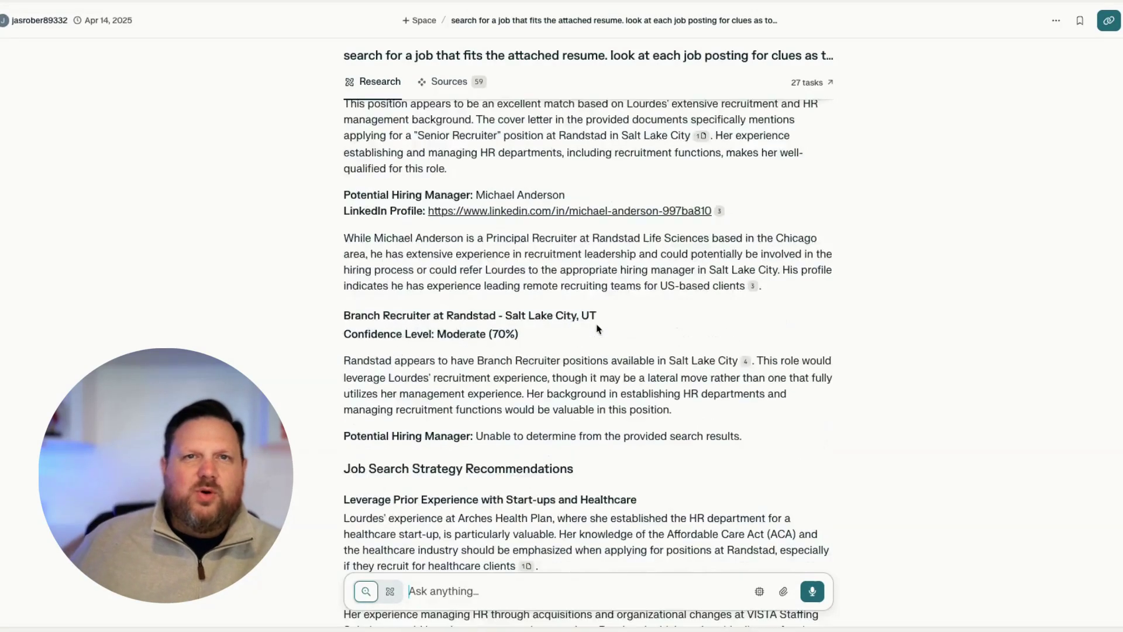
pyautogui.scroll(1, 706, 169)
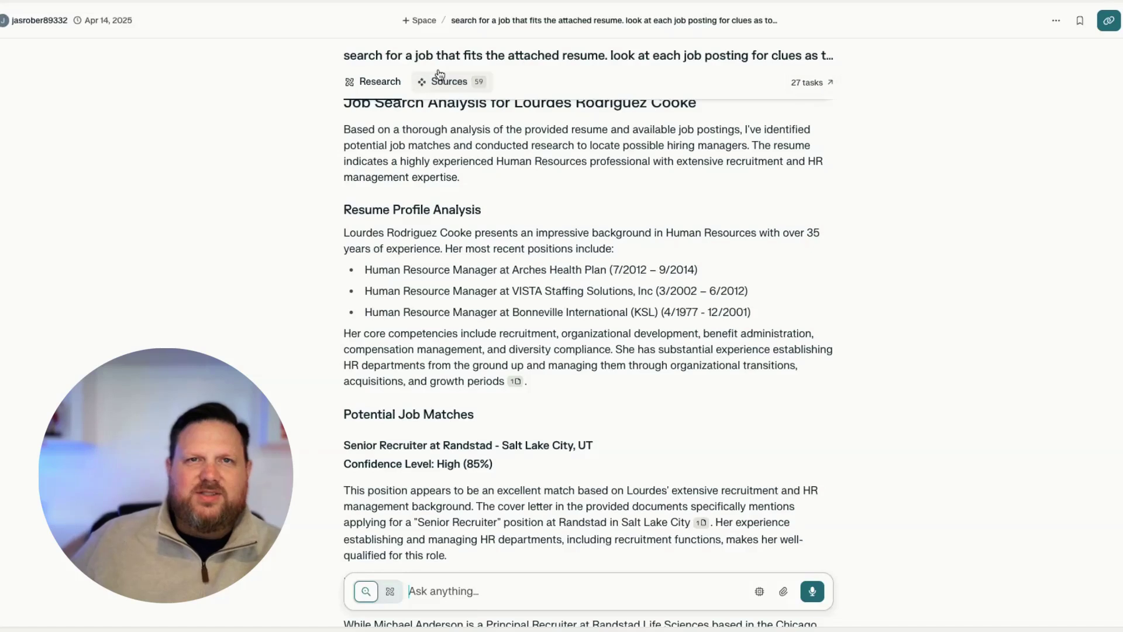
pyautogui.click(445, 83)
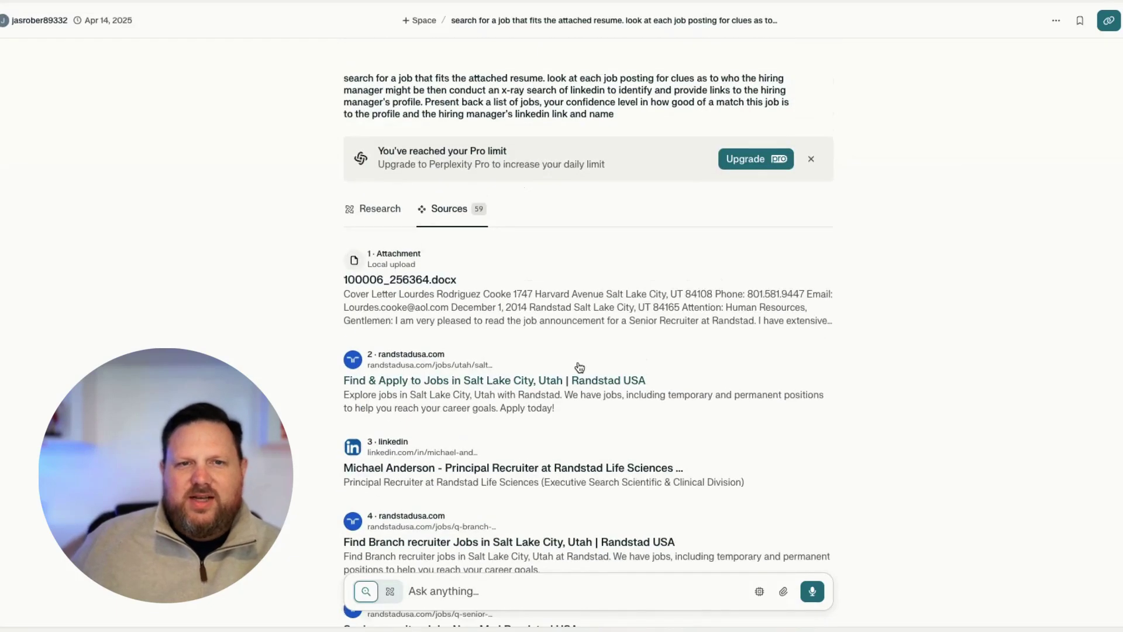
# Browse the 59 sources, from recruiter LinkedIn profiles to Salt Lake City HR Manager listings
pyautogui.scroll(-8, 577, 366)
pyautogui.scroll(-15, 577, 363)
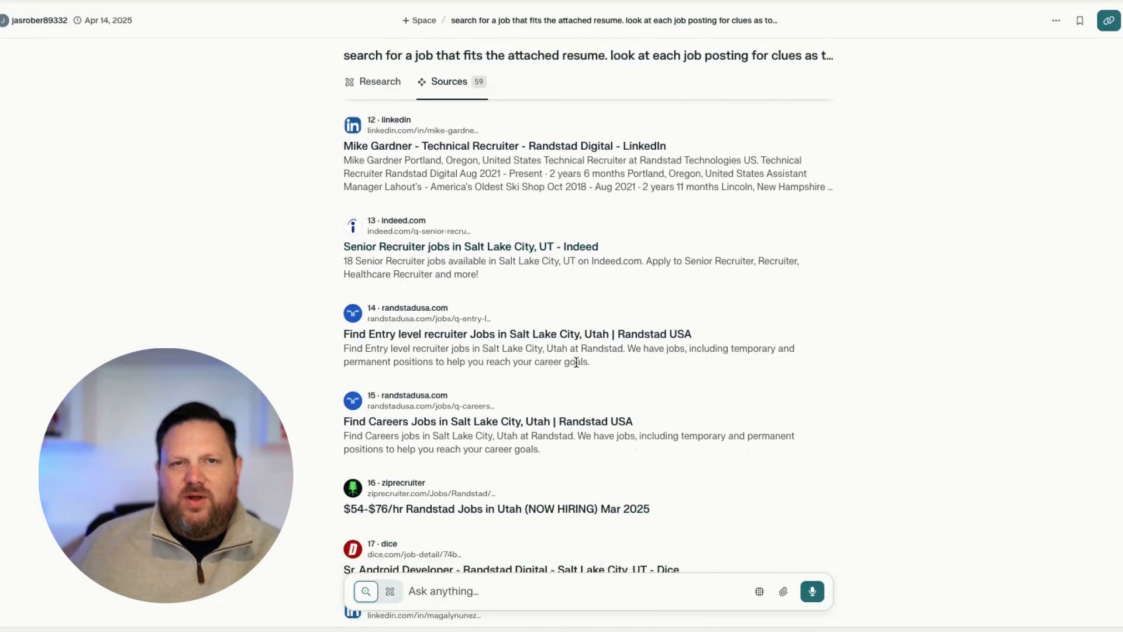
pyautogui.scroll(-20, 577, 367)
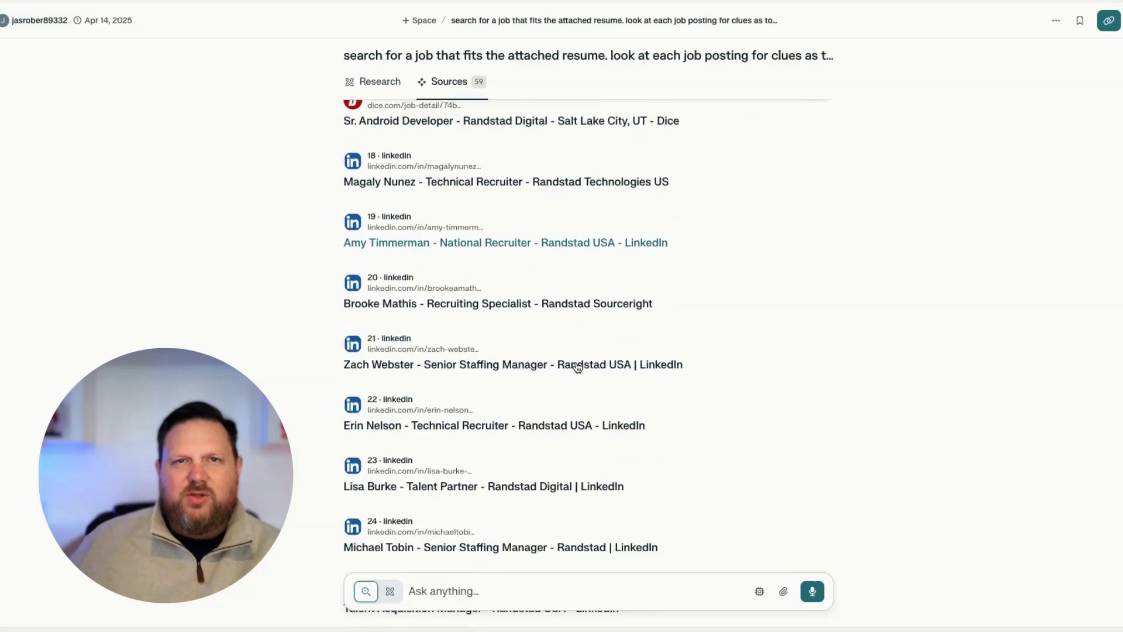
pyautogui.scroll(-15, 577, 367)
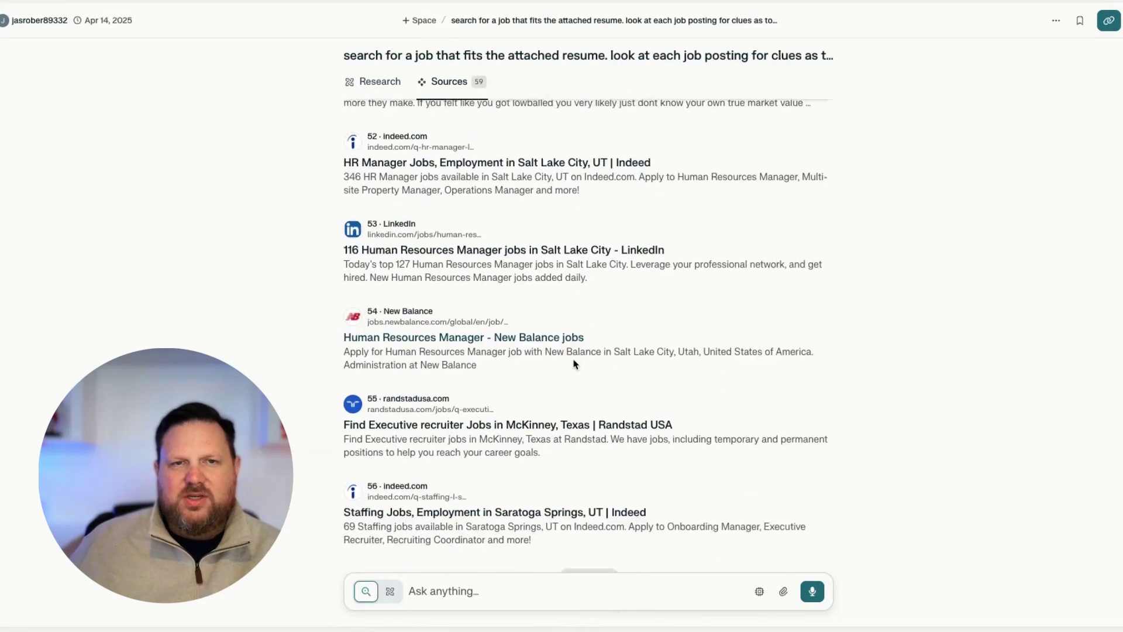
pyautogui.scroll(20, 571, 361)
pyautogui.scroll(7, 570, 361)
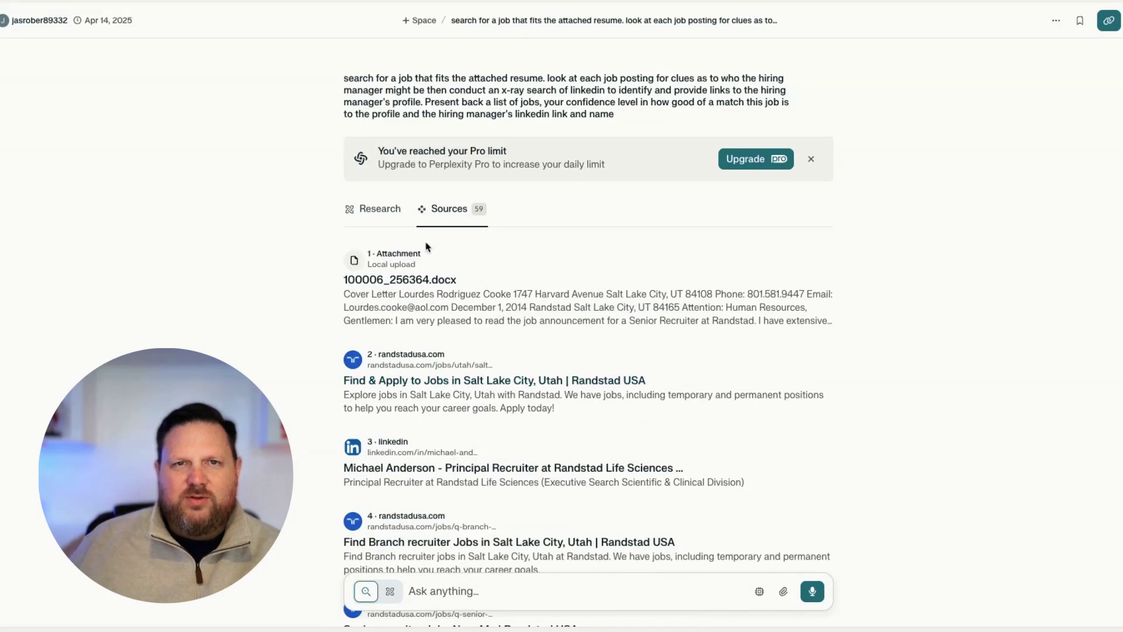